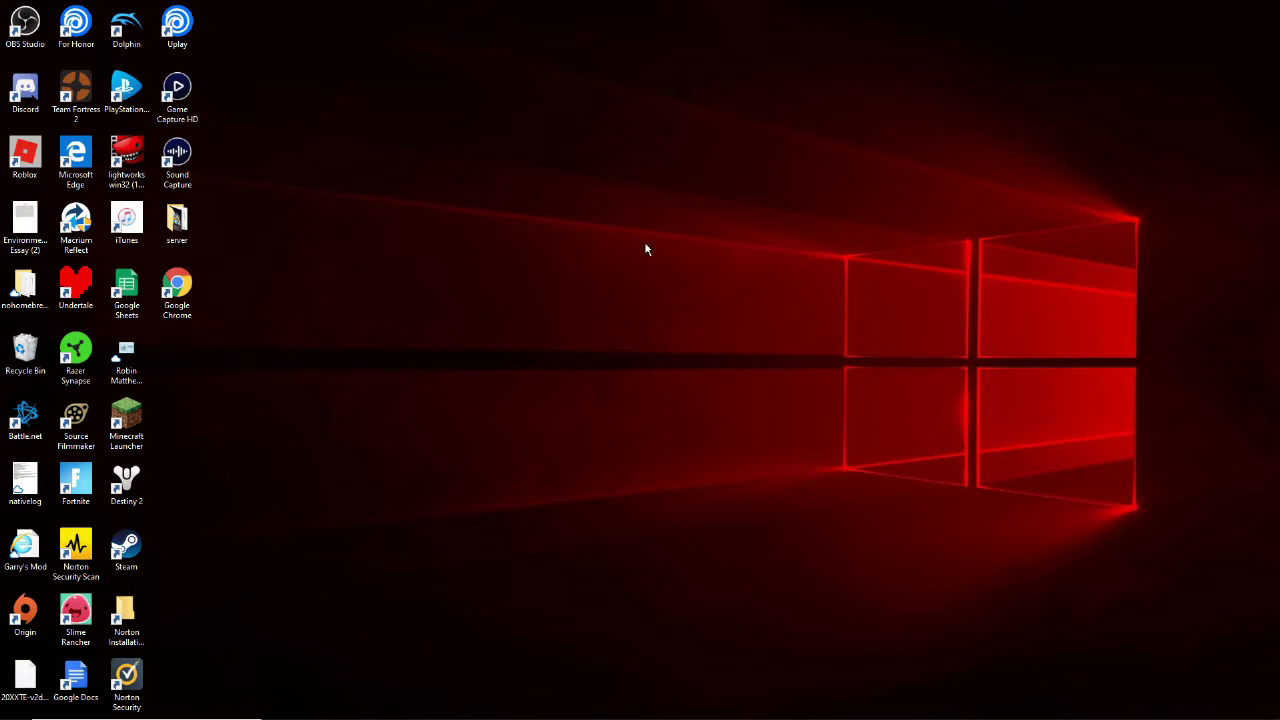
drag(357, 264, 543, 264)
drag(213, 252, 685, 252)
drag(218, 250, 652, 250)
Open Chrome, search Google for "project m download" and open the Download - Project M page on pmunofficial.com.
mouse_move(514, 709)
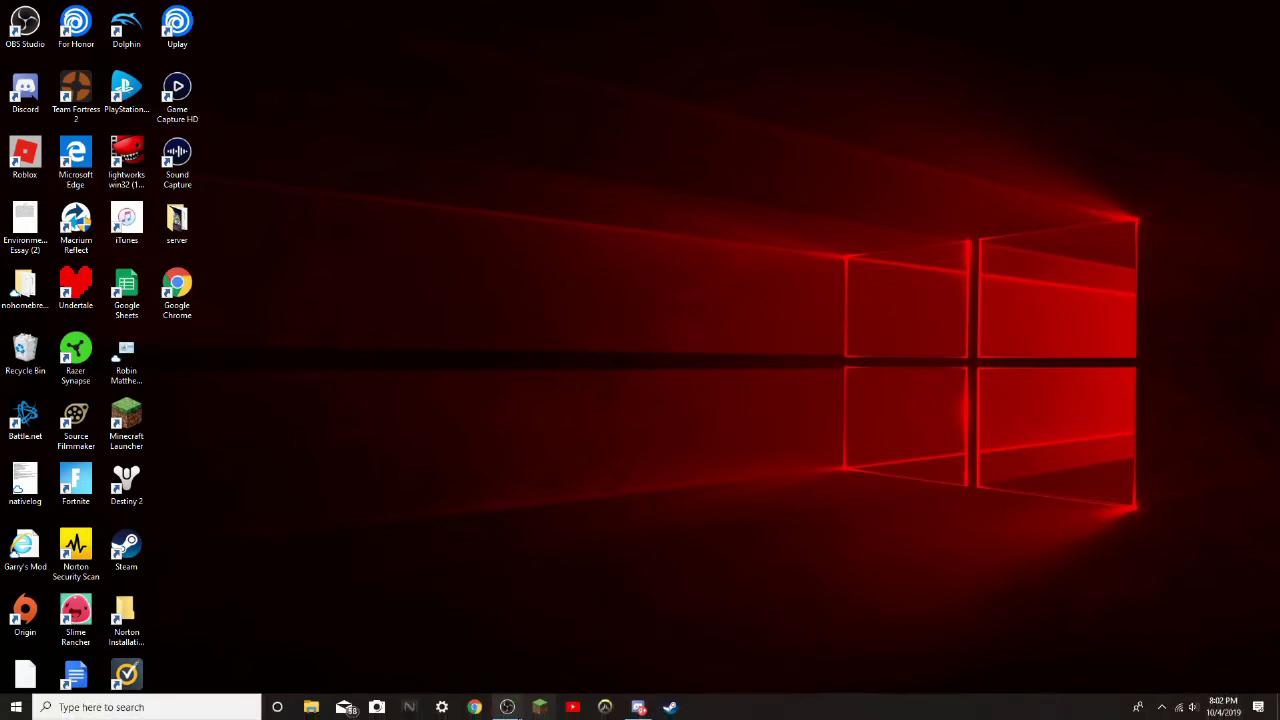
click(474, 707)
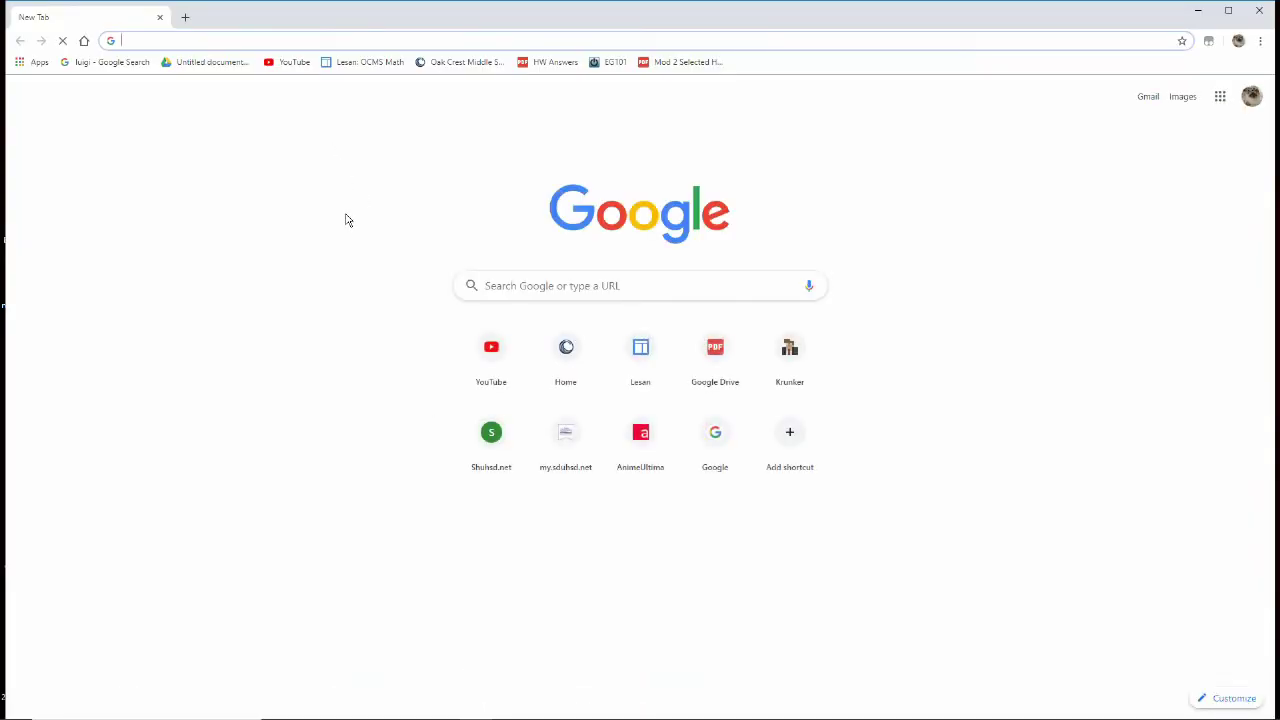
text(p)
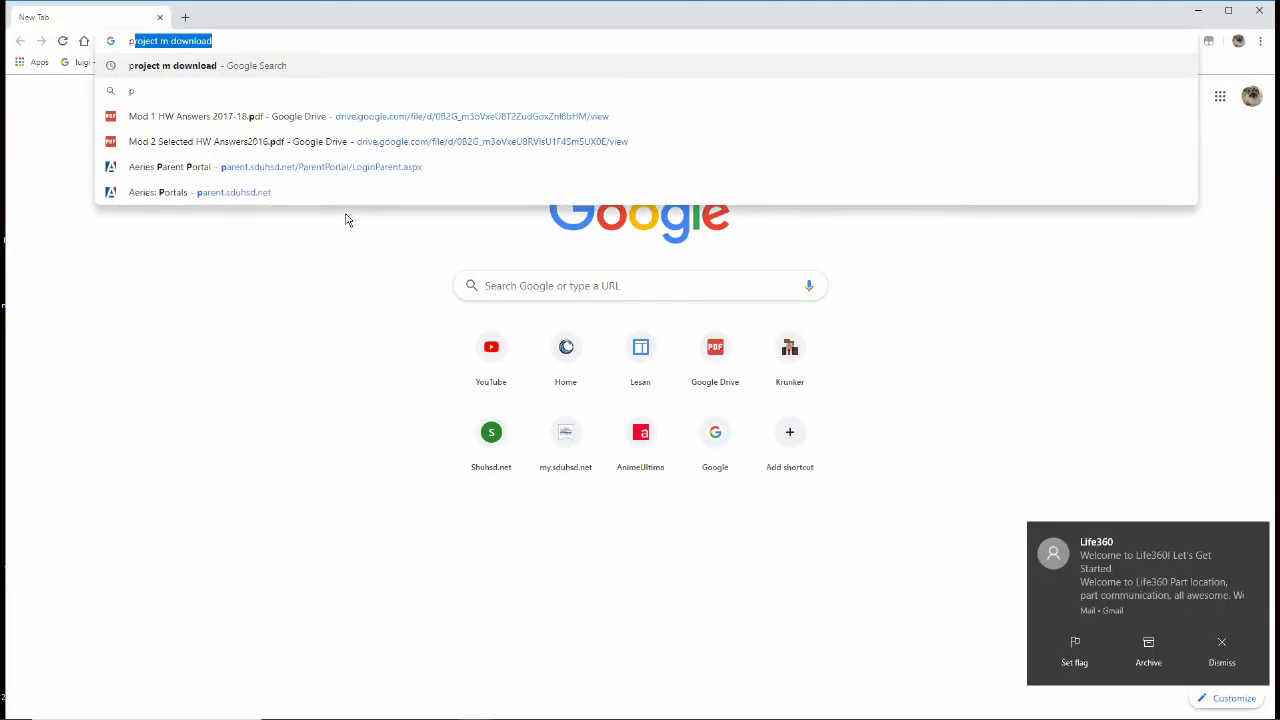
text(roject m)
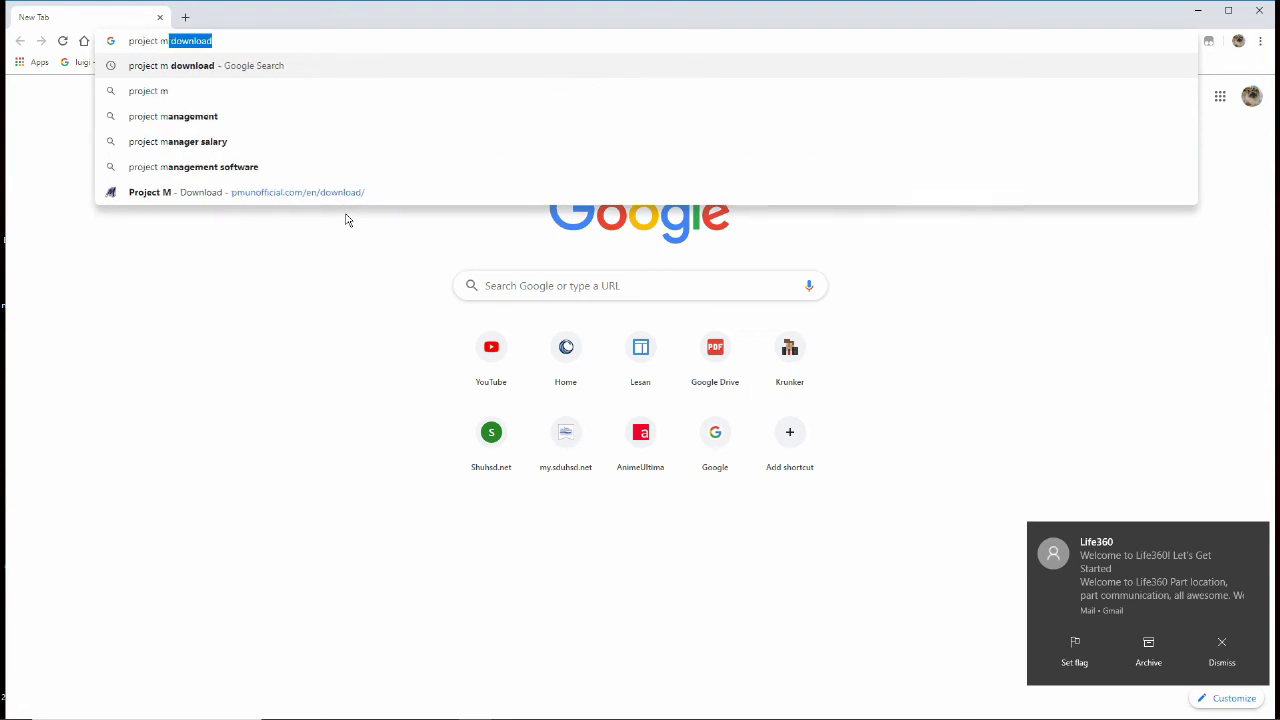
text( download)
key(Return)
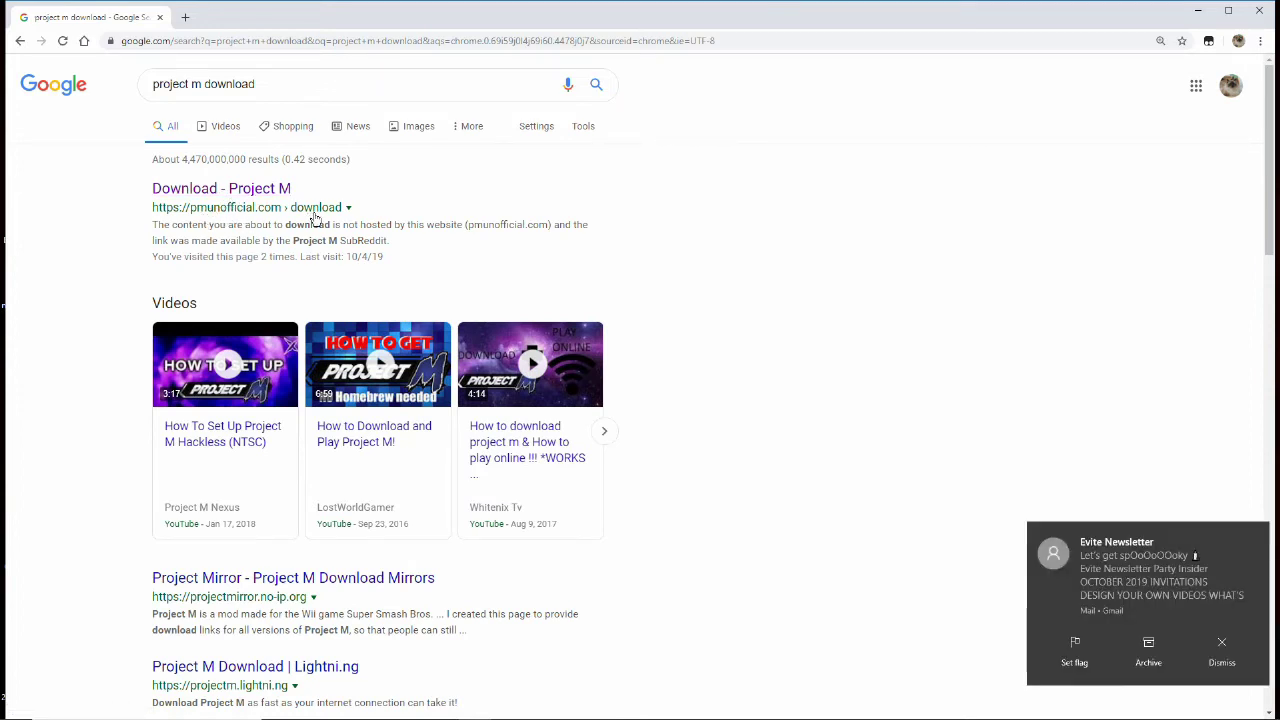
click(275, 190)
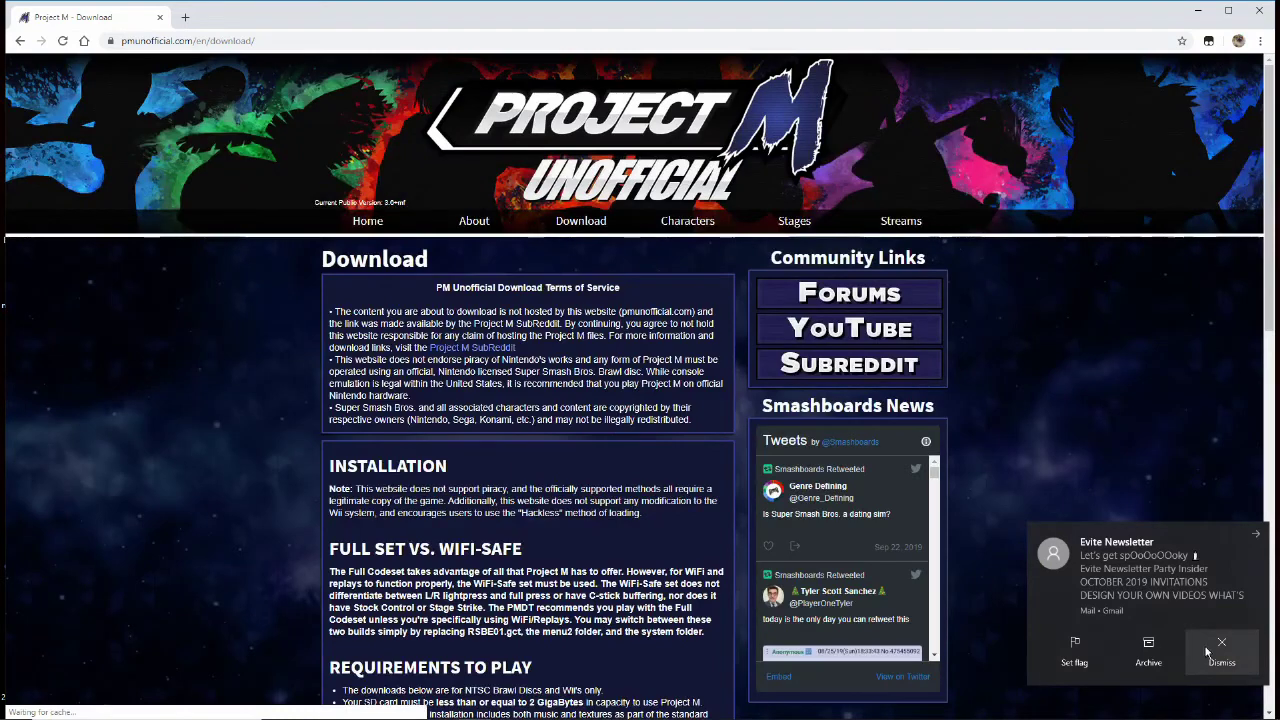
click(1222, 652)
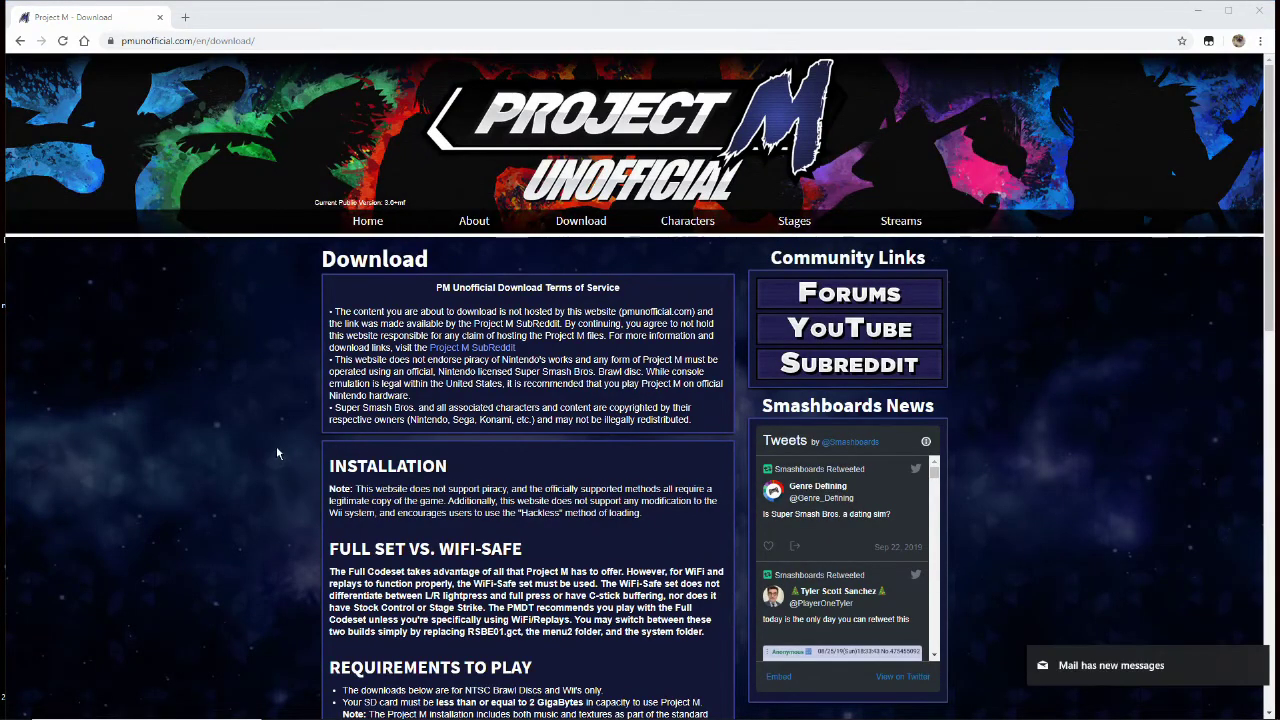
Find the Homebrew ZIP download under the latest Project M release and look over the install instructions.
scroll(310, 437, down, 1)
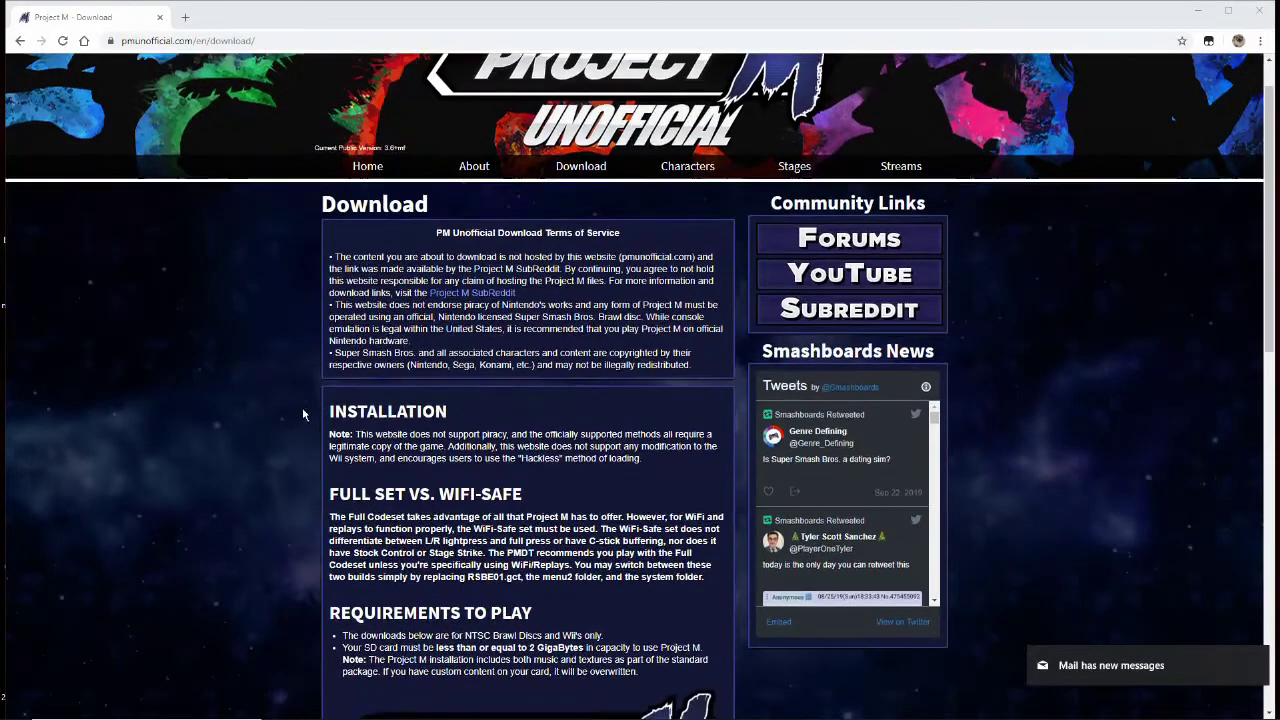
scroll(306, 410, up, 1)
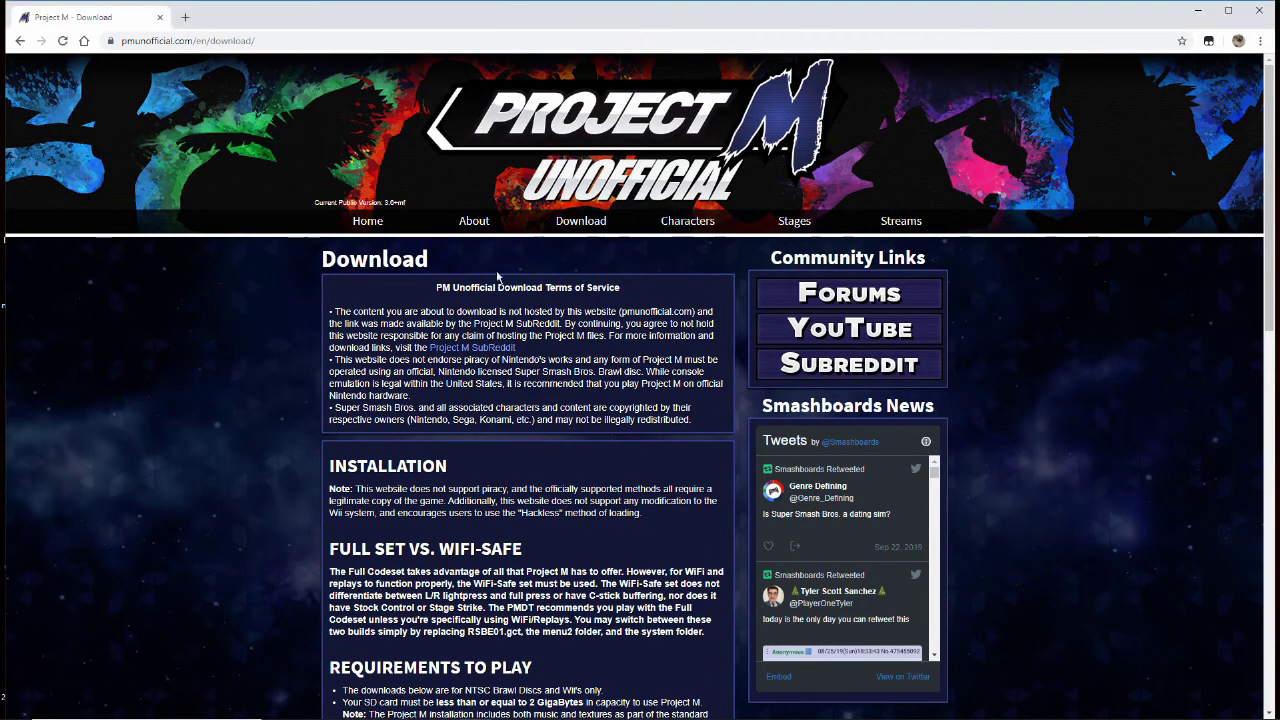
scroll(500, 277, down, 4)
scroll(320, 283, down, 2)
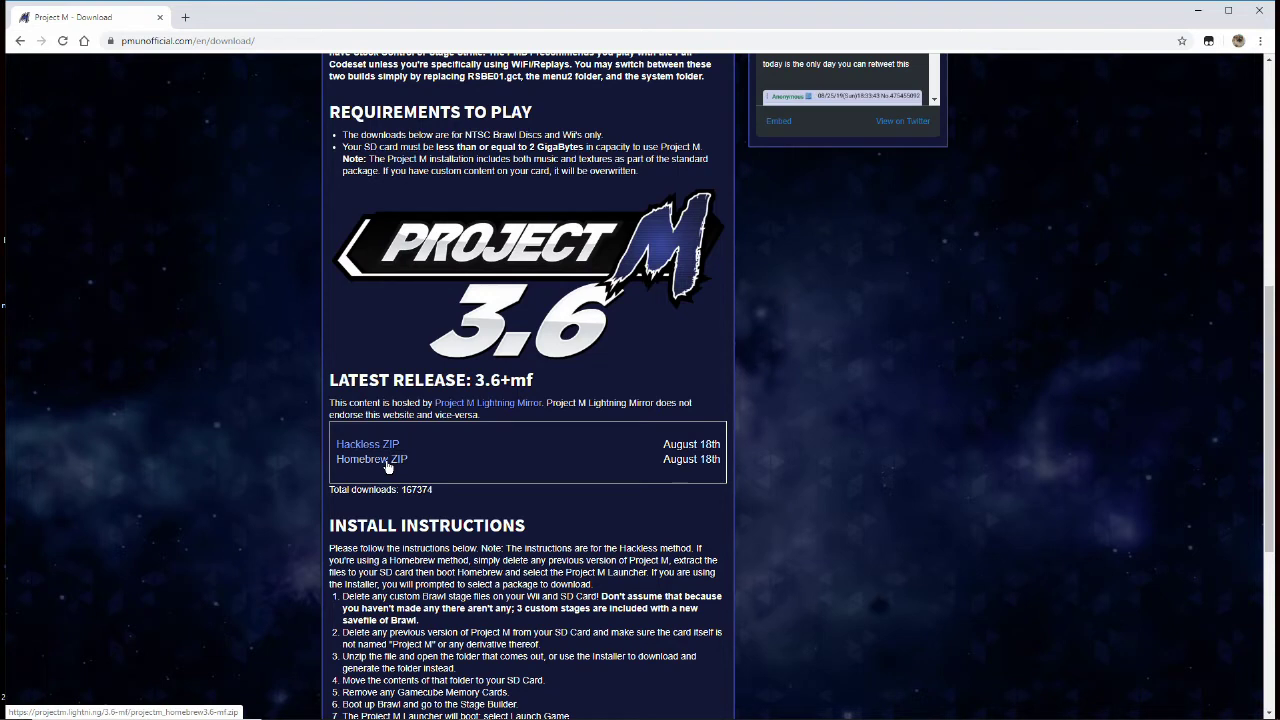
scroll(390, 468, down, 2)
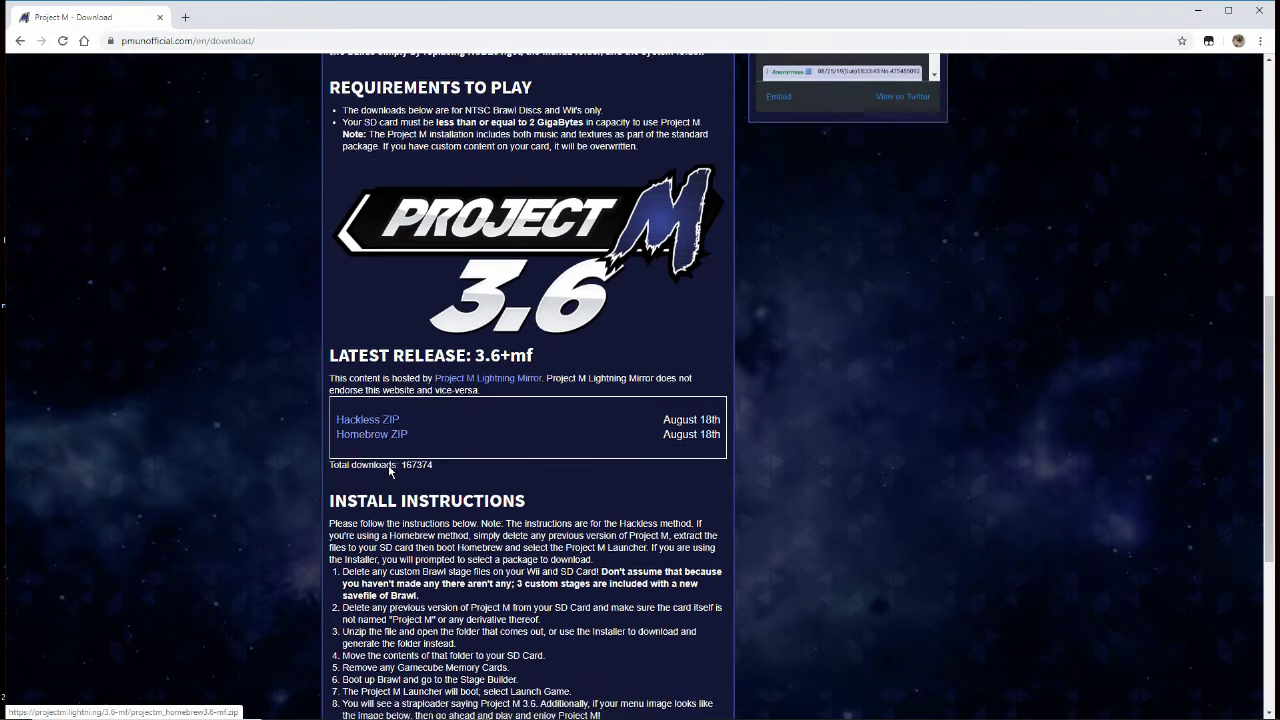
Open the Downloads folder in File Explorer and view the 7-Zip extraction options for the projectm_homebrew3.6-mf archive.
mouse_move(480, 712)
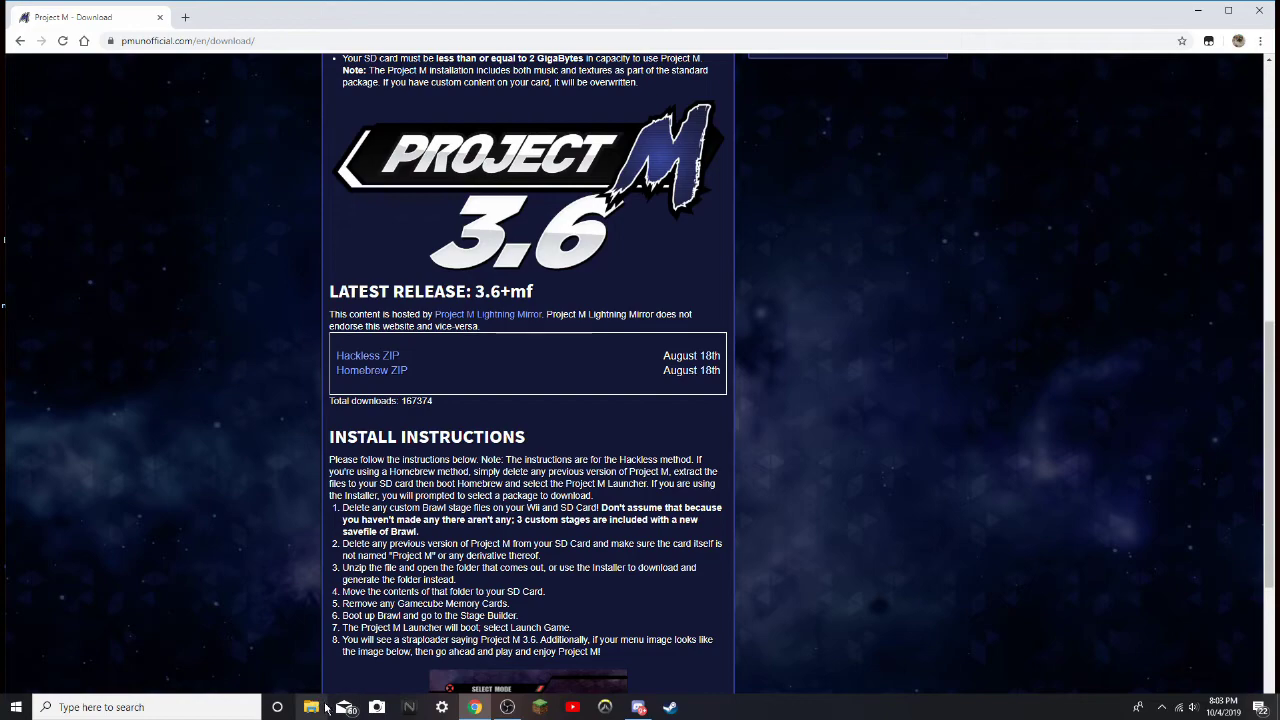
click(313, 707)
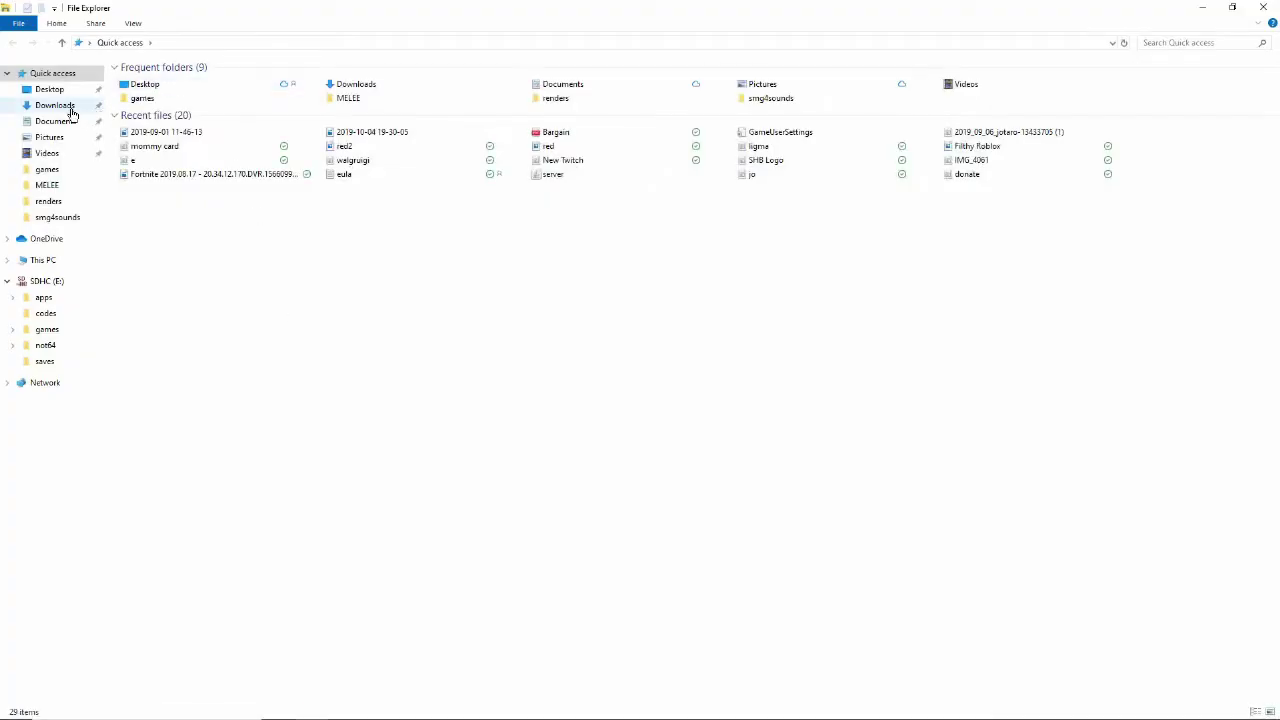
click(60, 105)
click(151, 118)
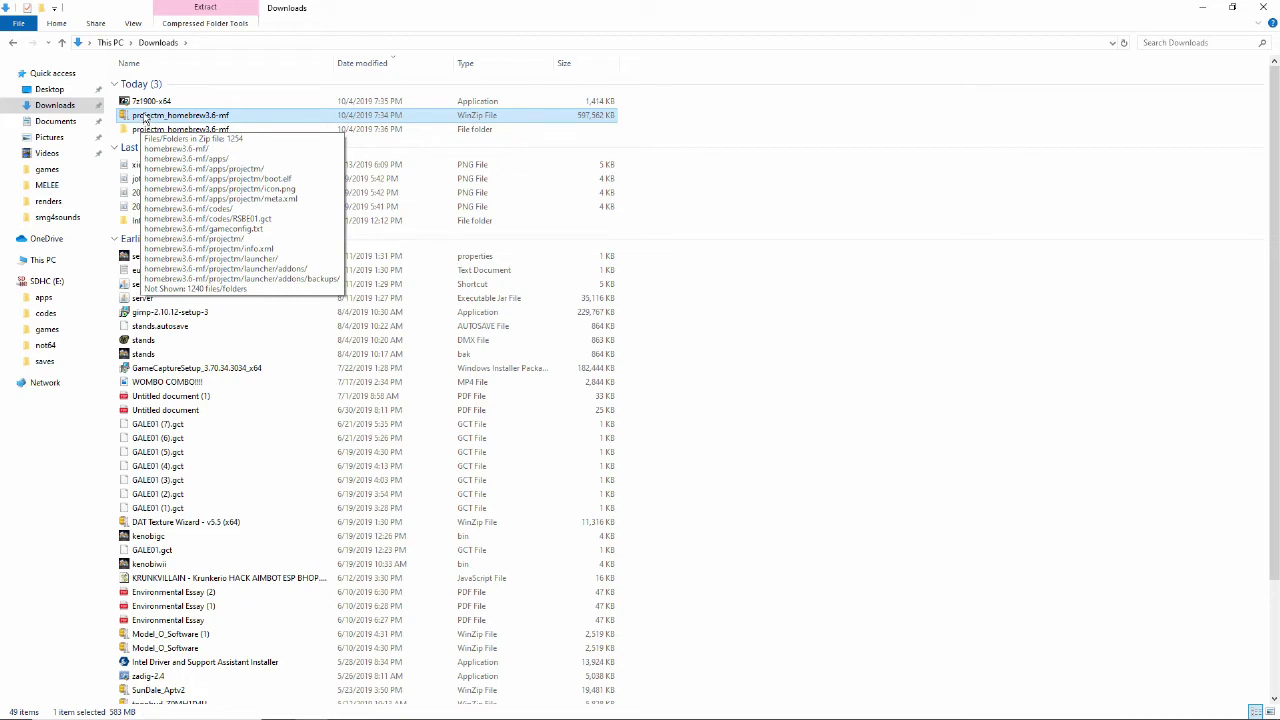
right_click(146, 118)
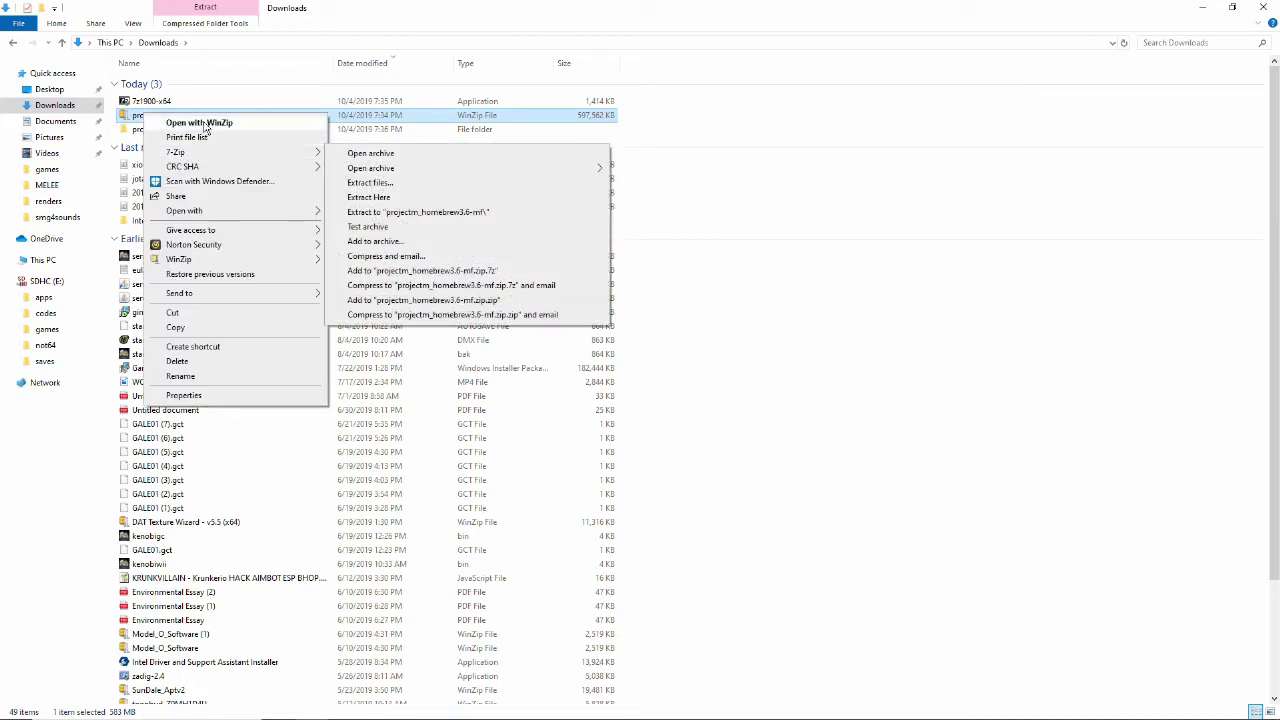
mouse_move(215, 153)
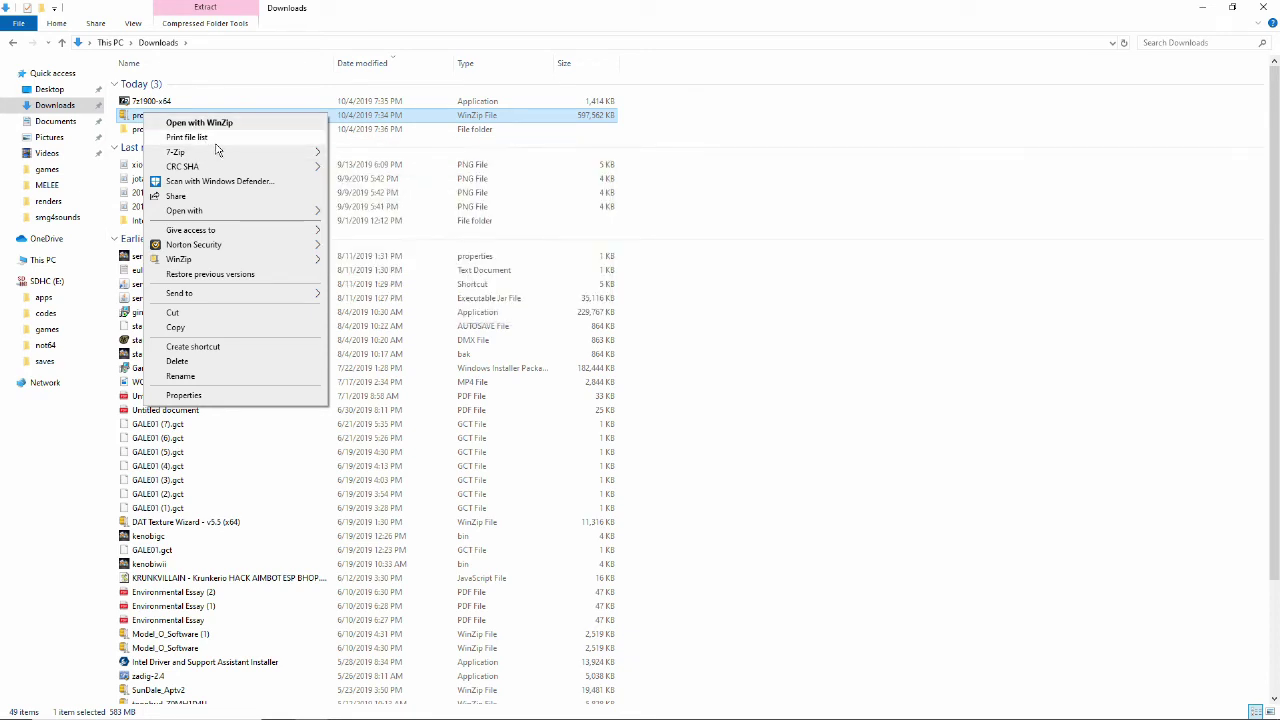
mouse_move(299, 156)
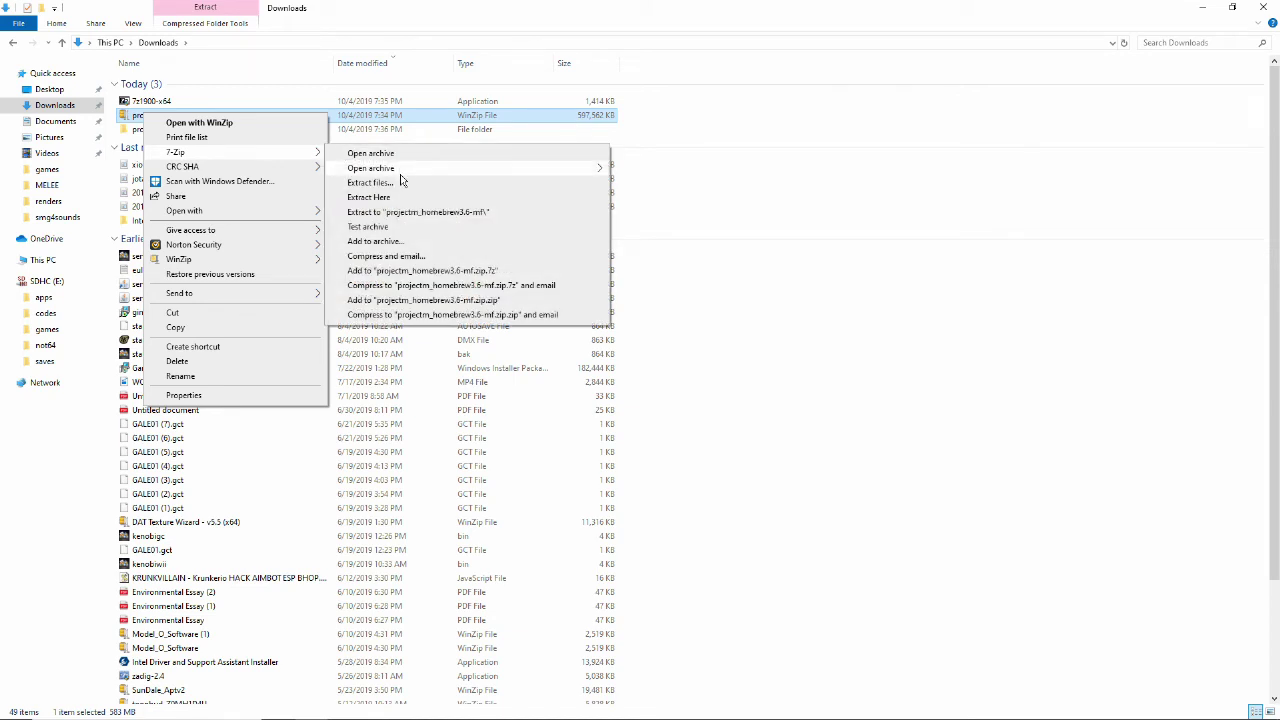
click(669, 123)
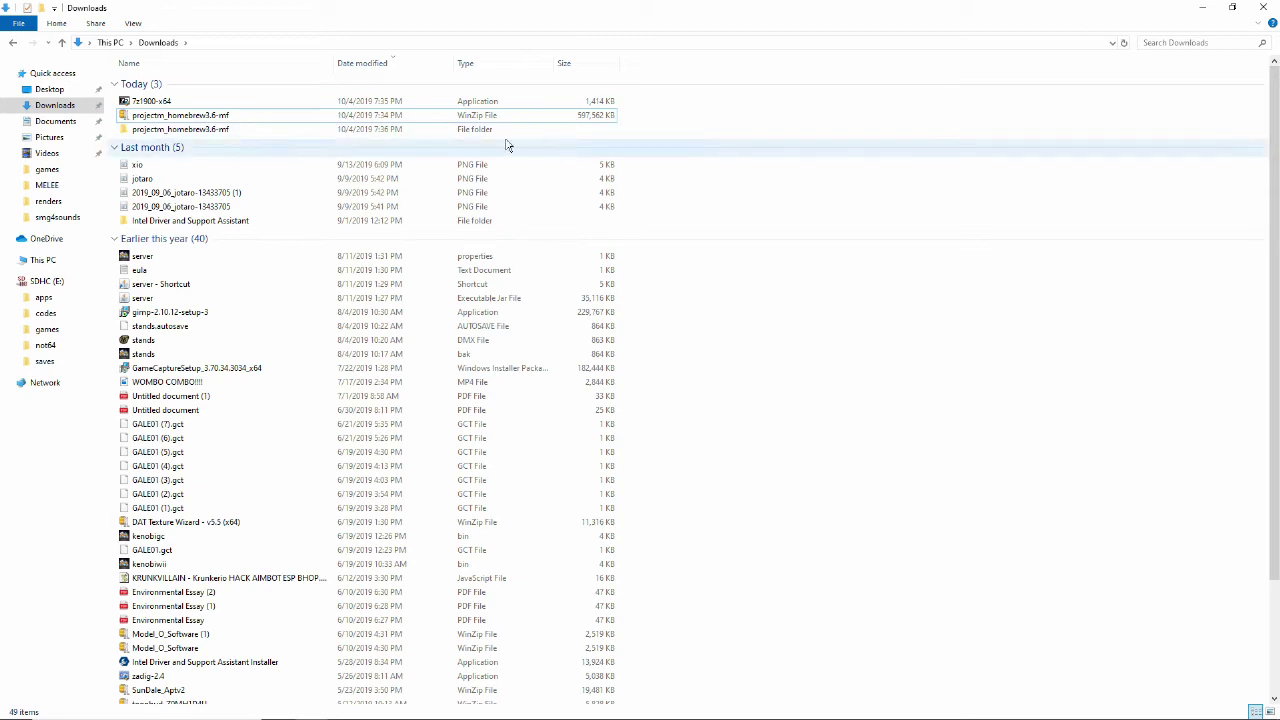
Copy everything inside the extracted projectm_homebrew3.6-mf folder's homebrew3.6-mf subfolder from Downloads to the root of the SDHC (E:) card.
mouse_move(265, 123)
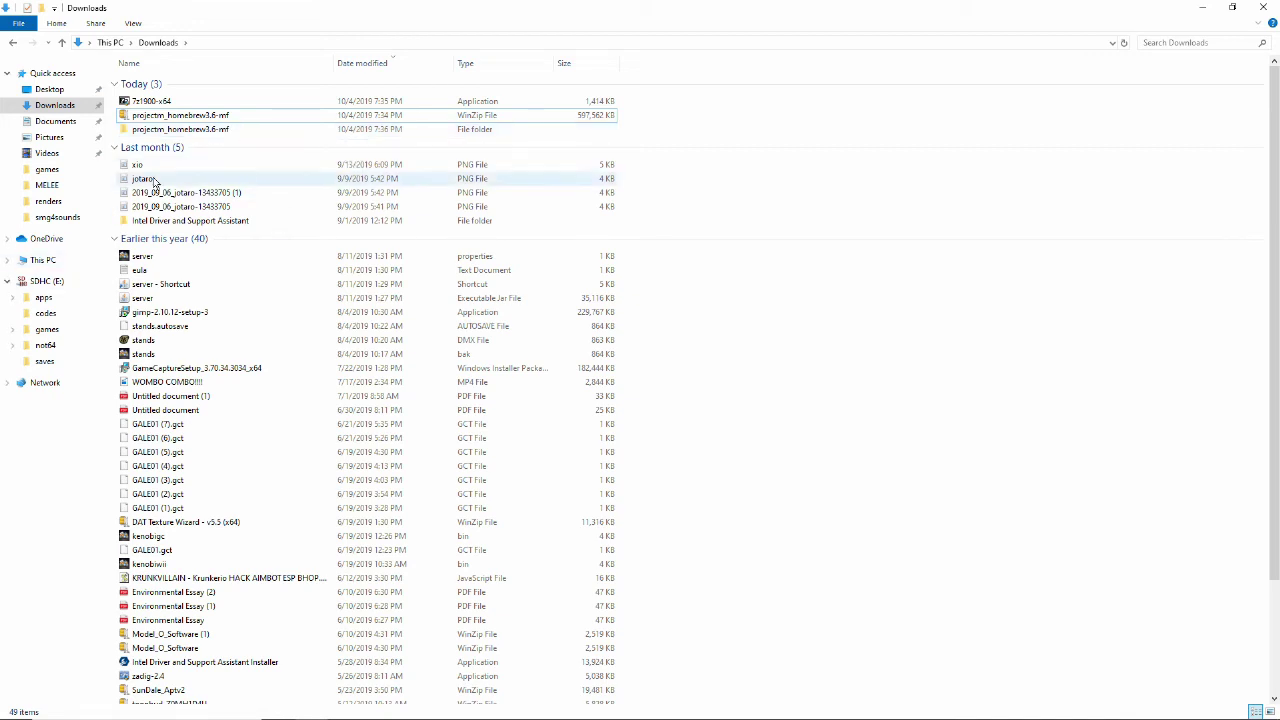
click(70, 284)
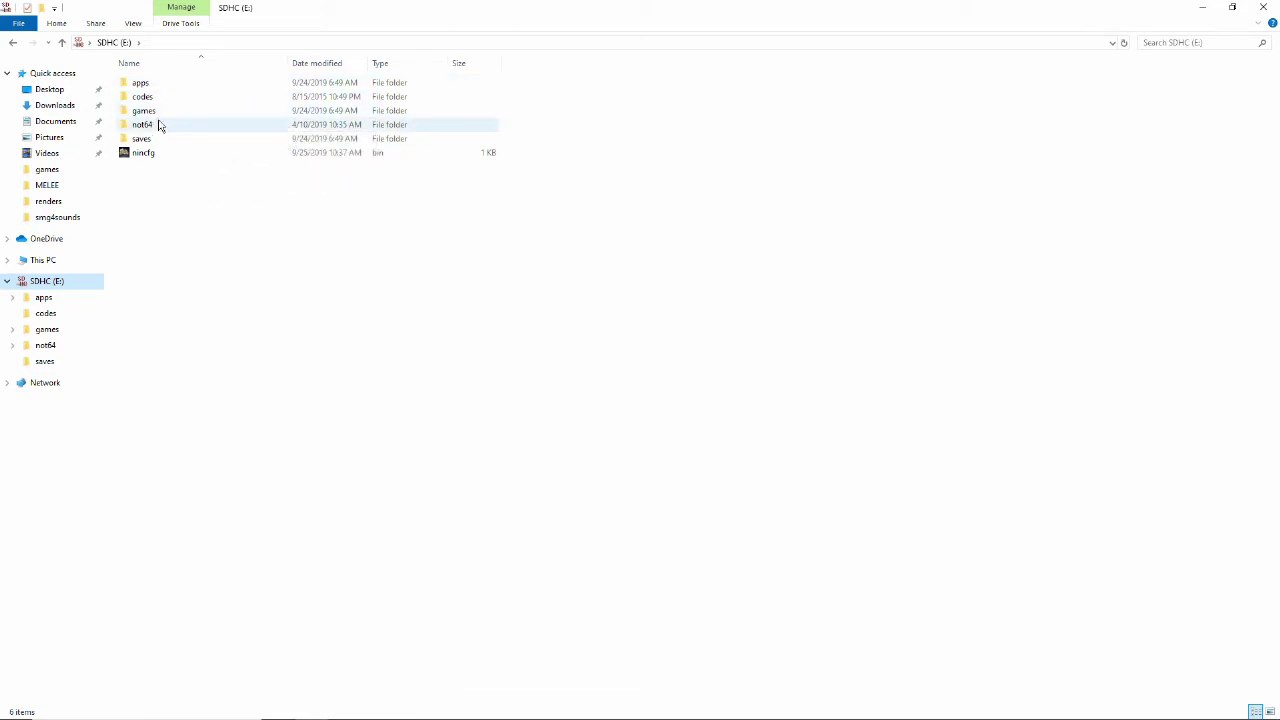
click(37, 108)
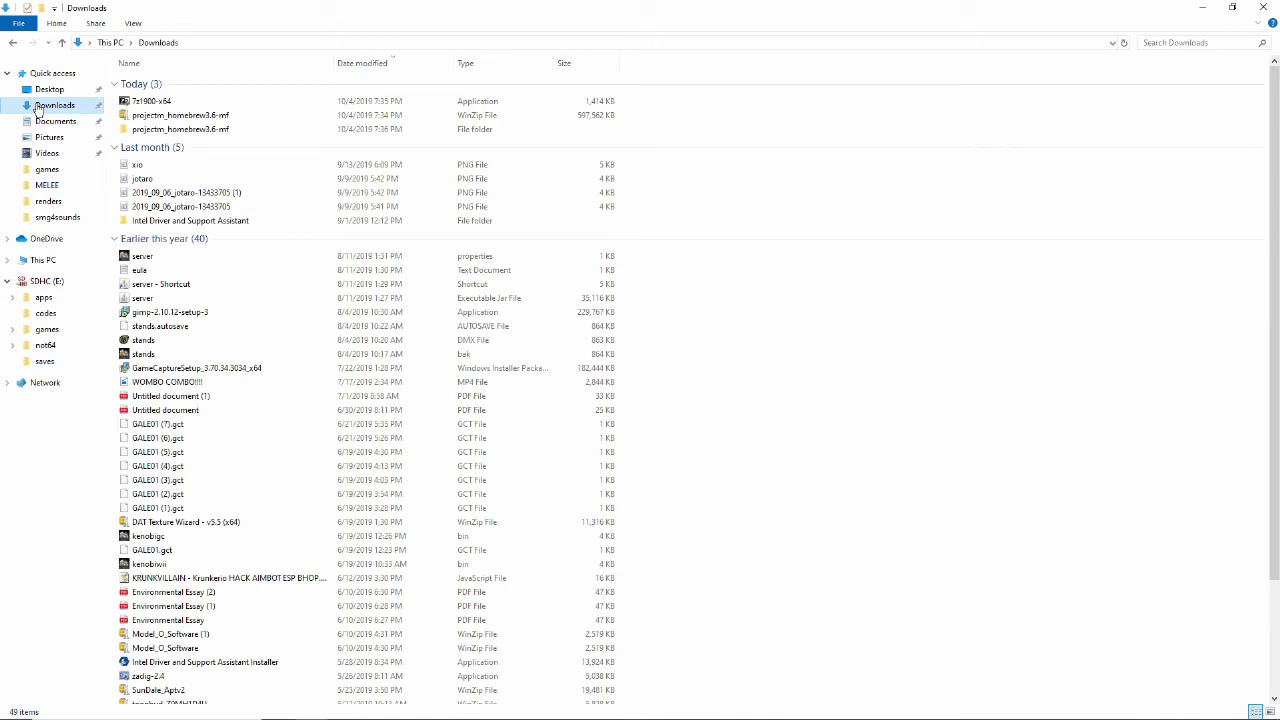
double_click(152, 130)
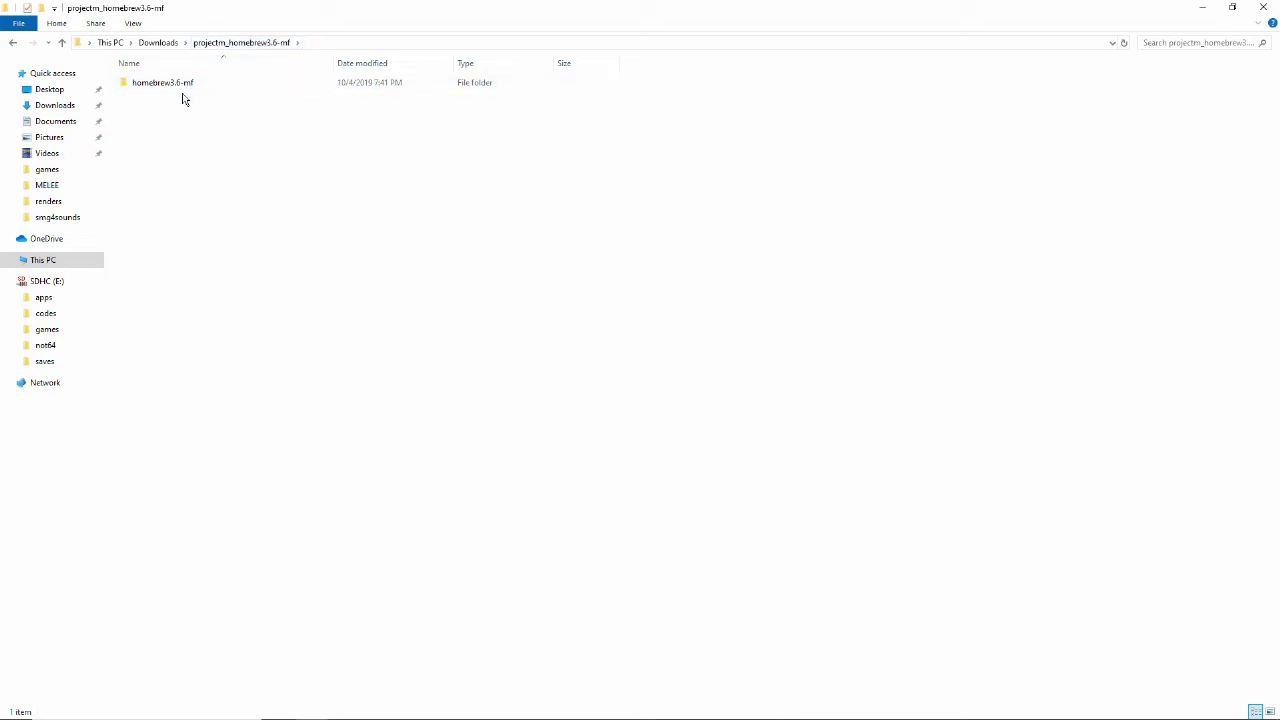
double_click(160, 83)
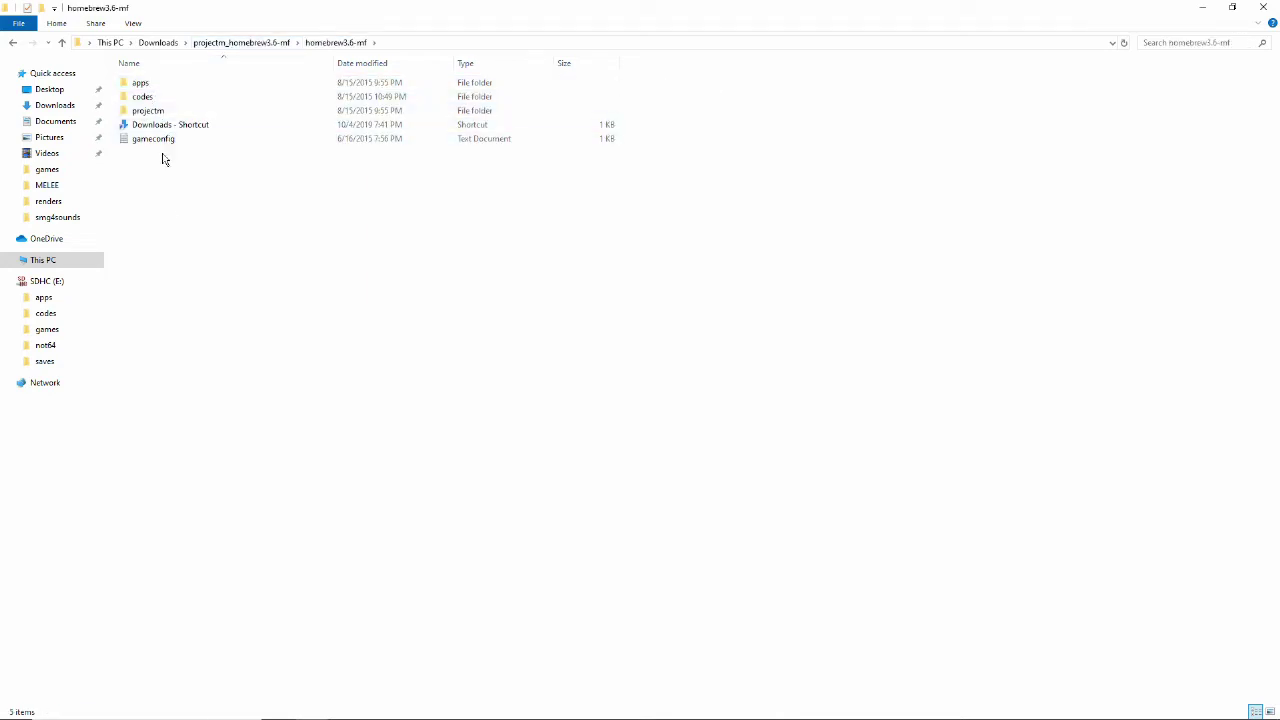
drag(174, 213, 165, 80)
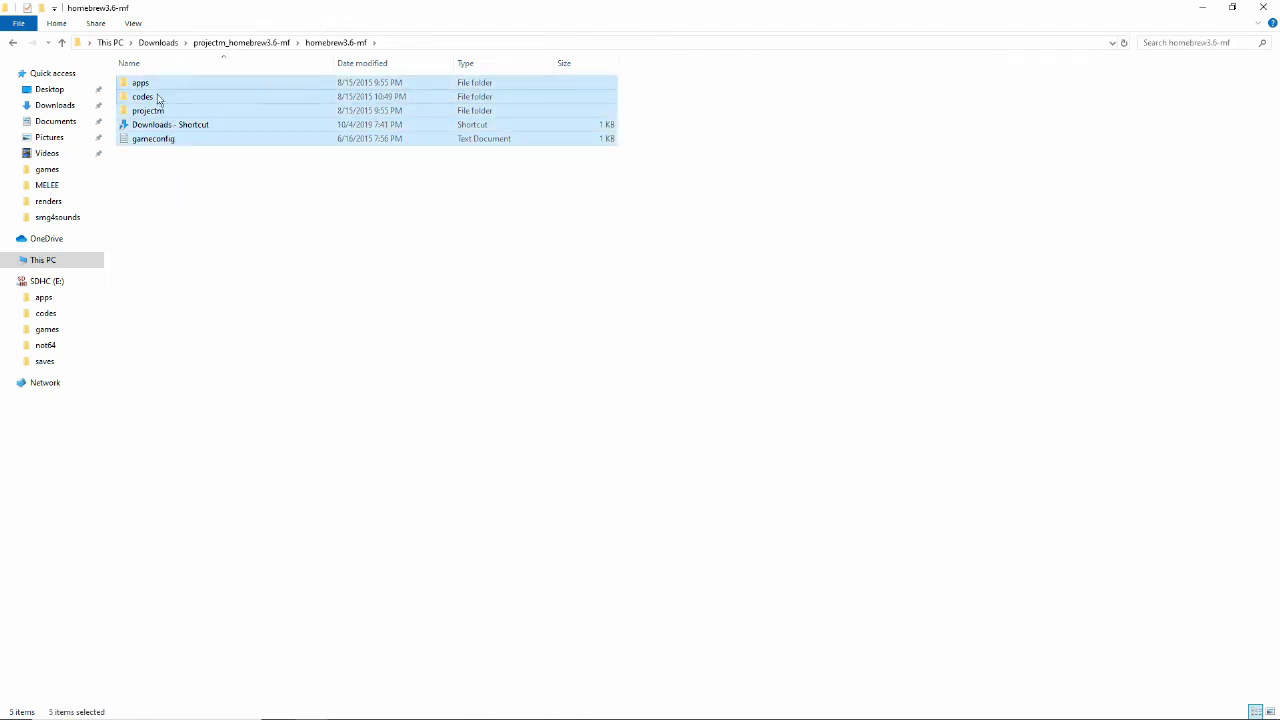
drag(166, 89, 62, 290)
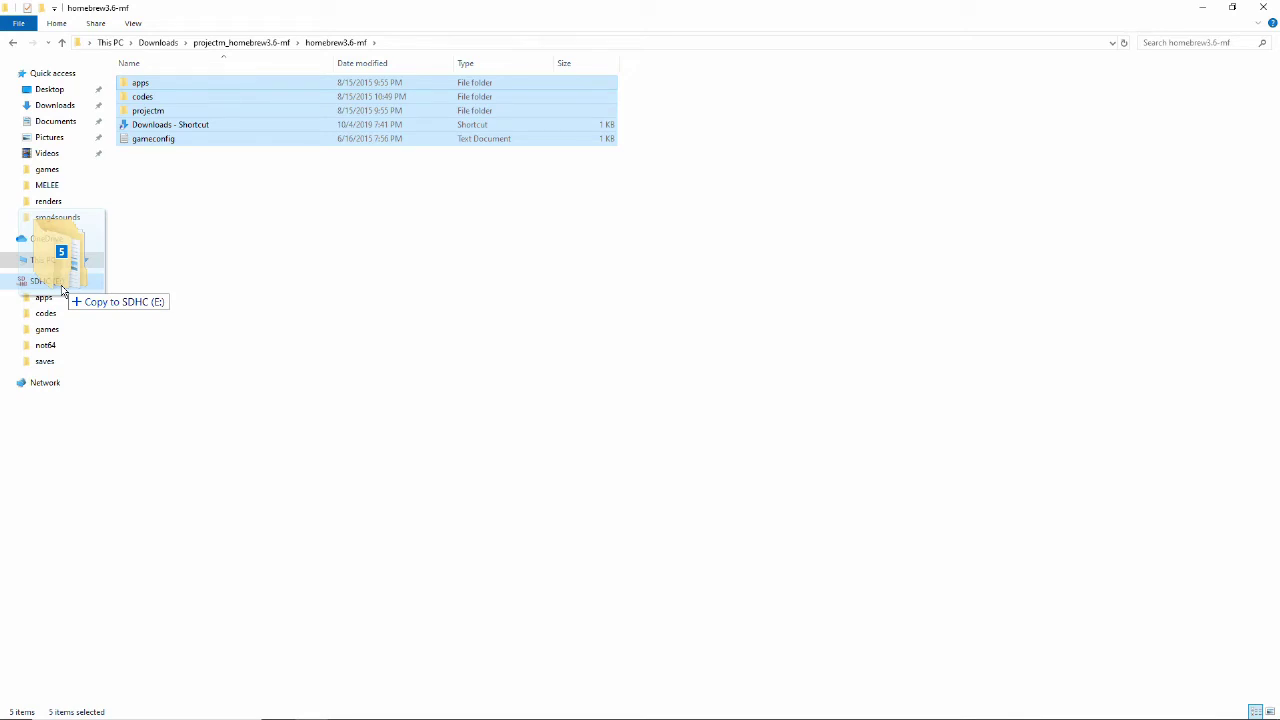
drag(61, 289, 61, 288)
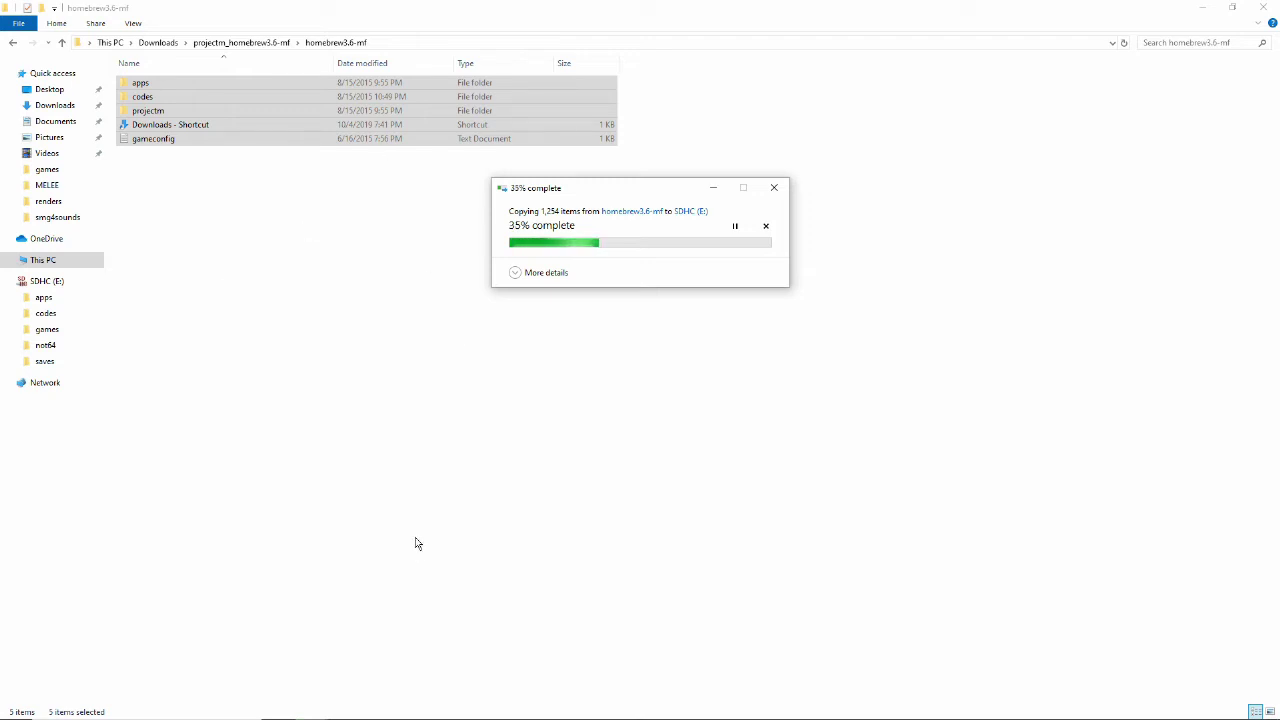
drag(560, 194, 1050, 17)
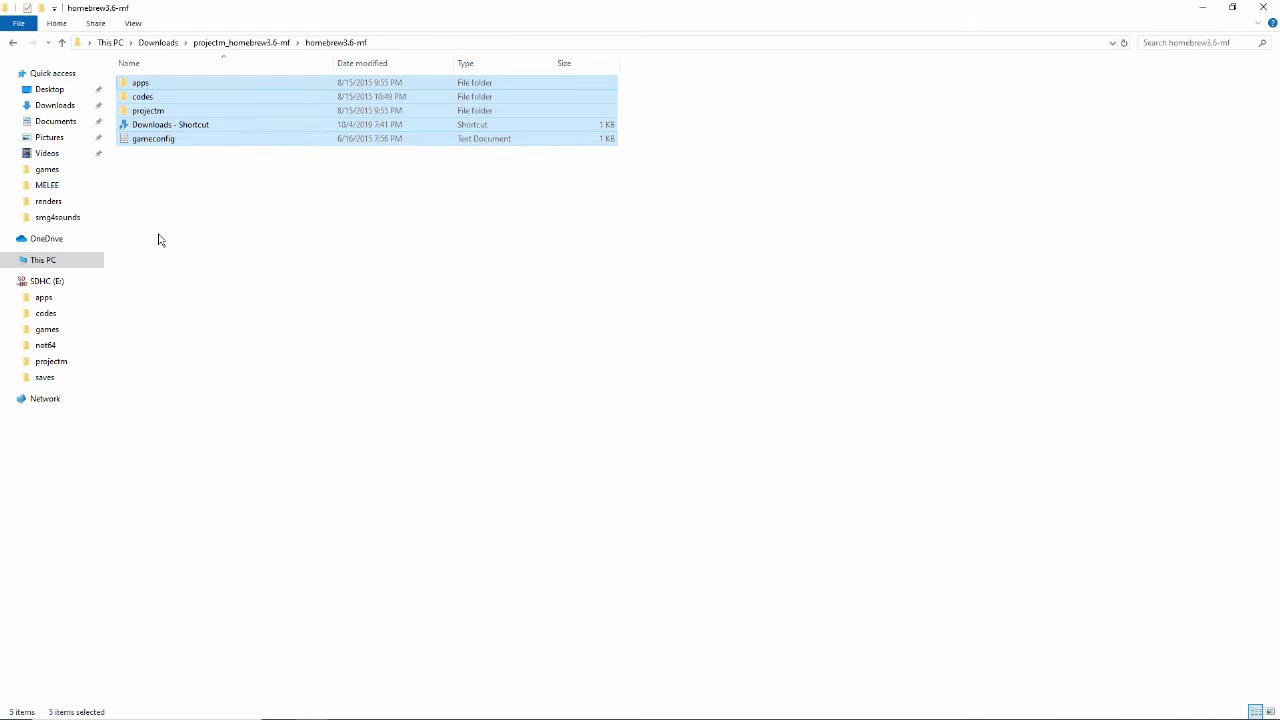
Check the contents of the apps, codes and projectm folders on the SDHC (E:) card.
click(48, 283)
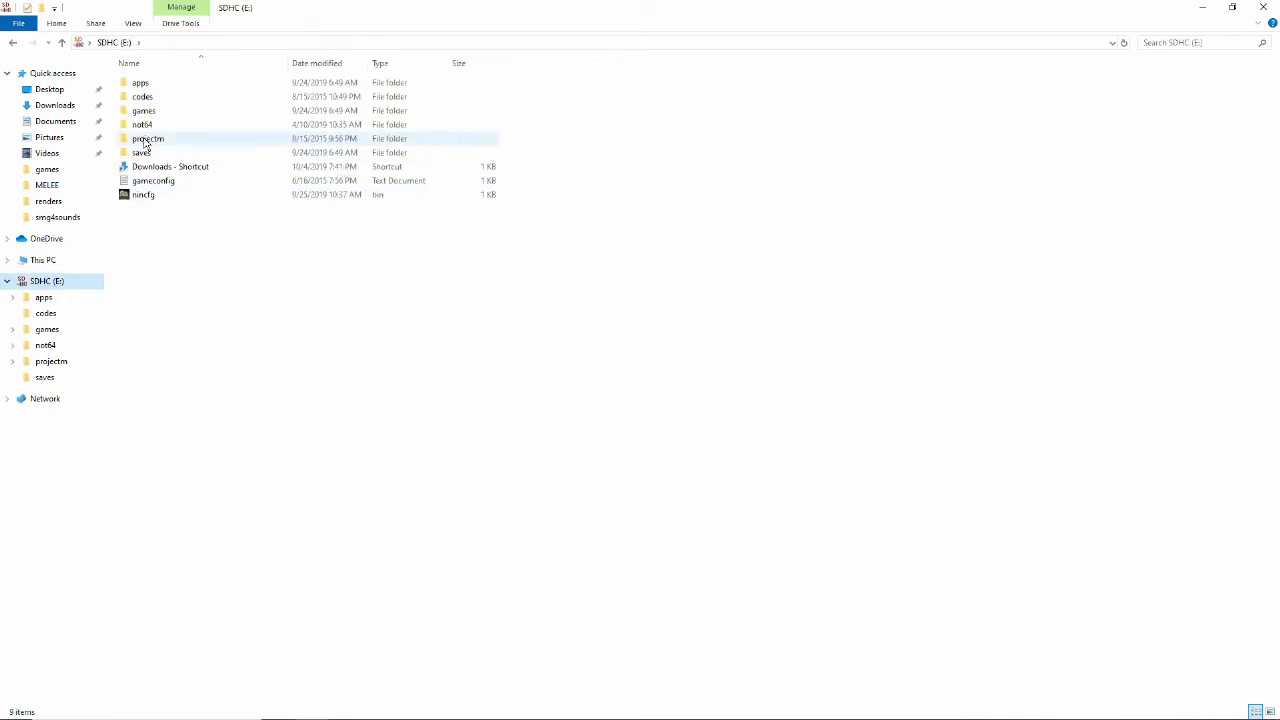
double_click(172, 82)
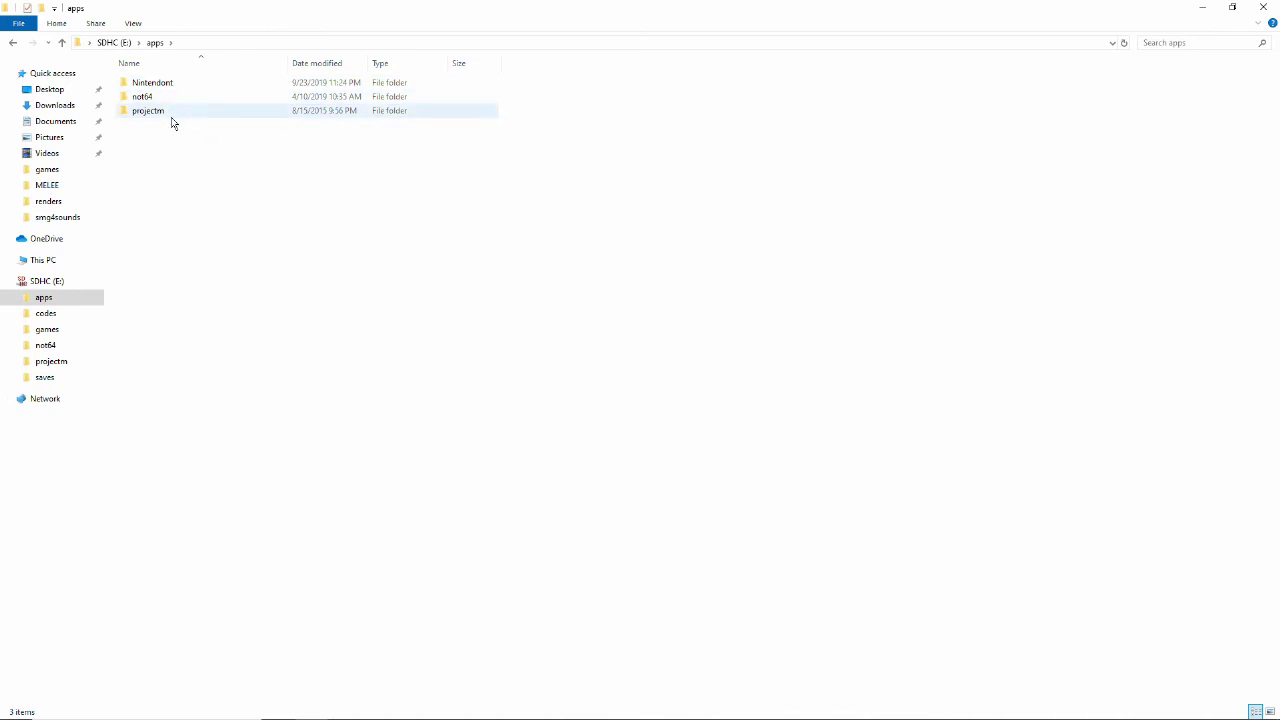
click(113, 43)
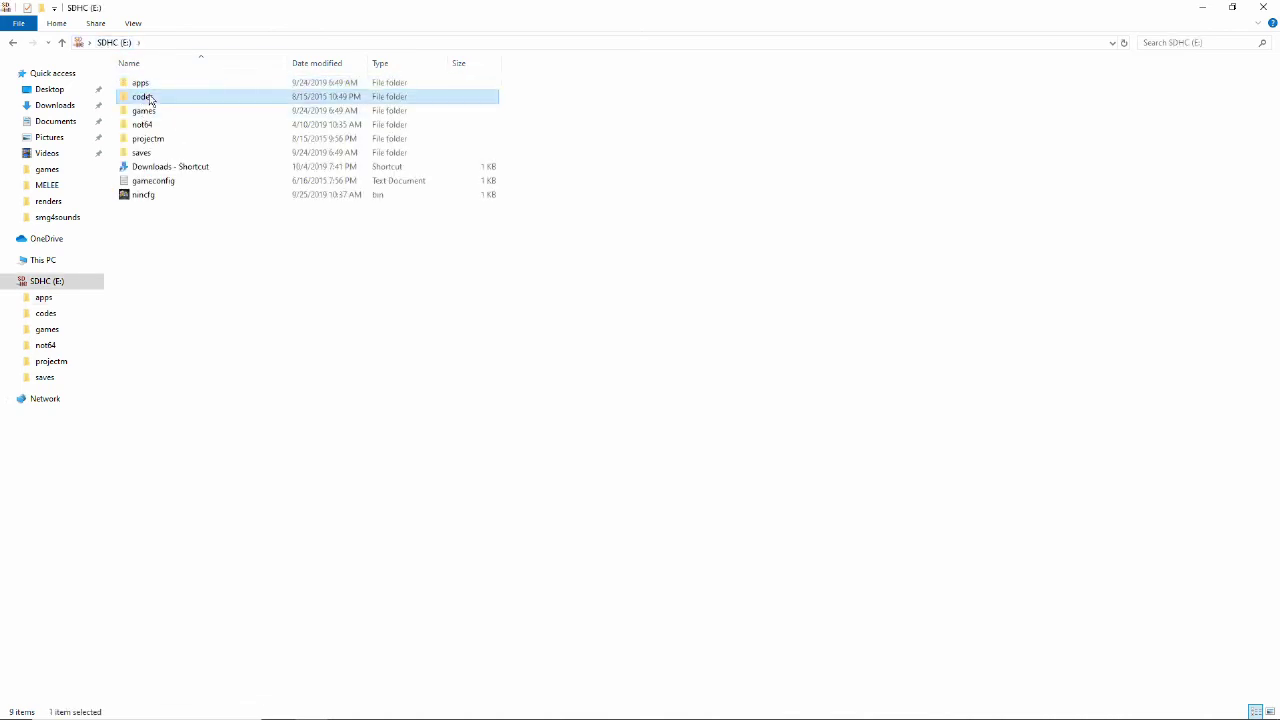
double_click(148, 97)
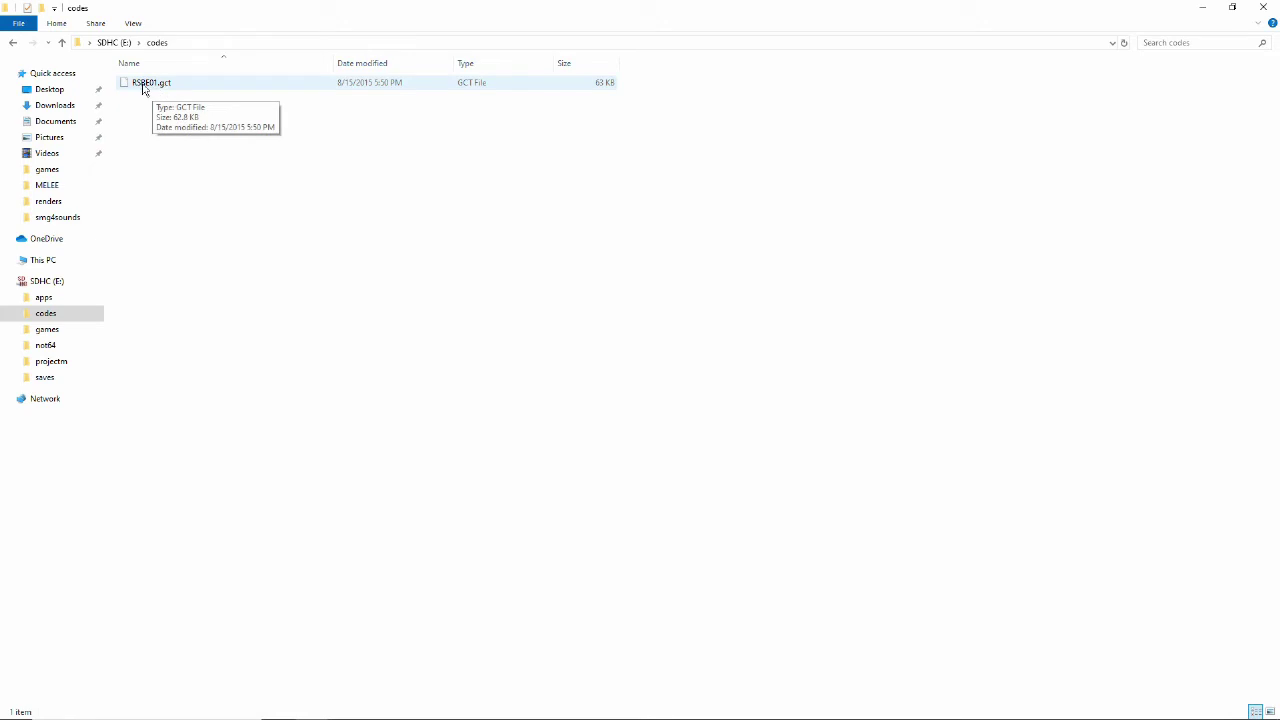
click(107, 44)
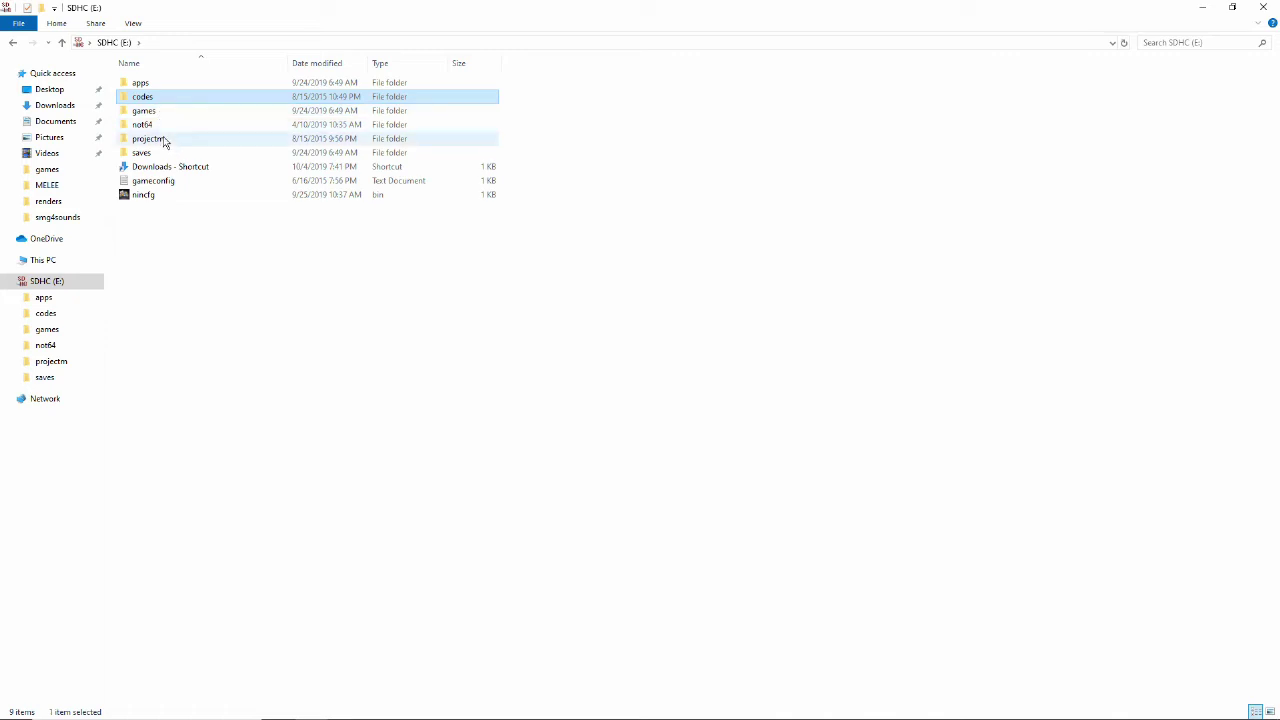
double_click(165, 142)
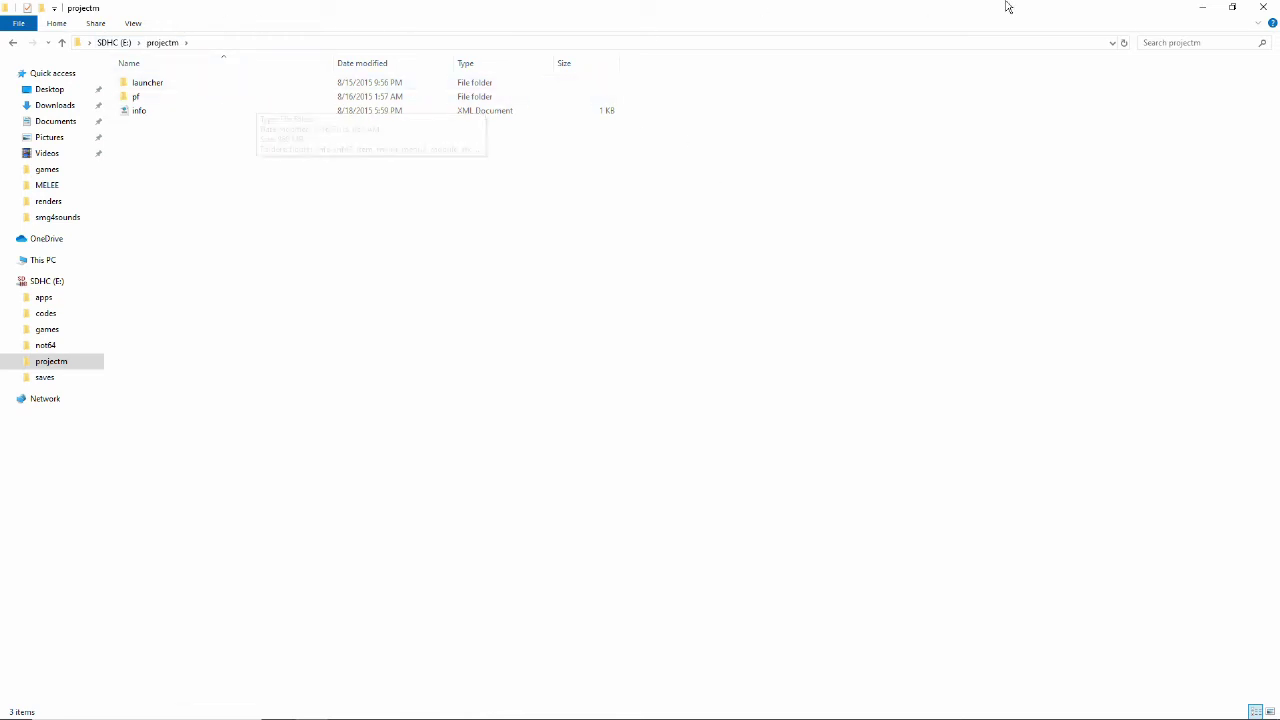
Close File Explorer and minimize the browser to return to the desktop.
click(1264, 7)
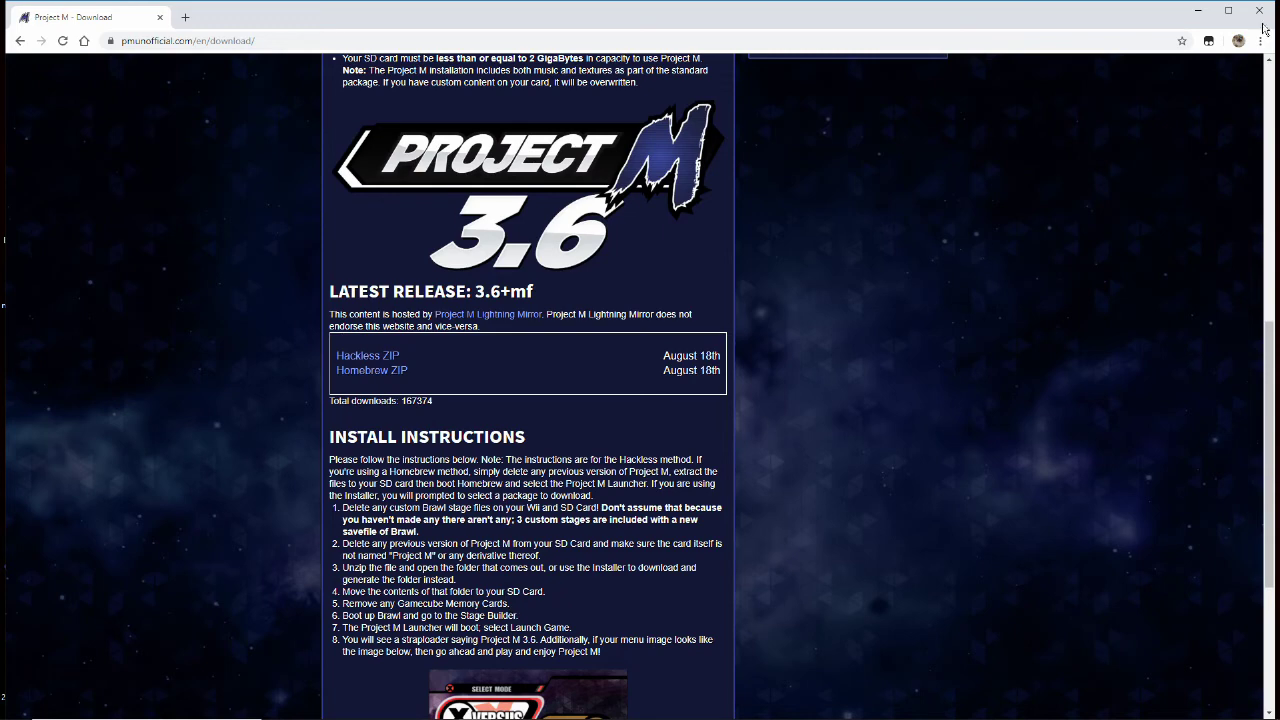
click(1197, 10)
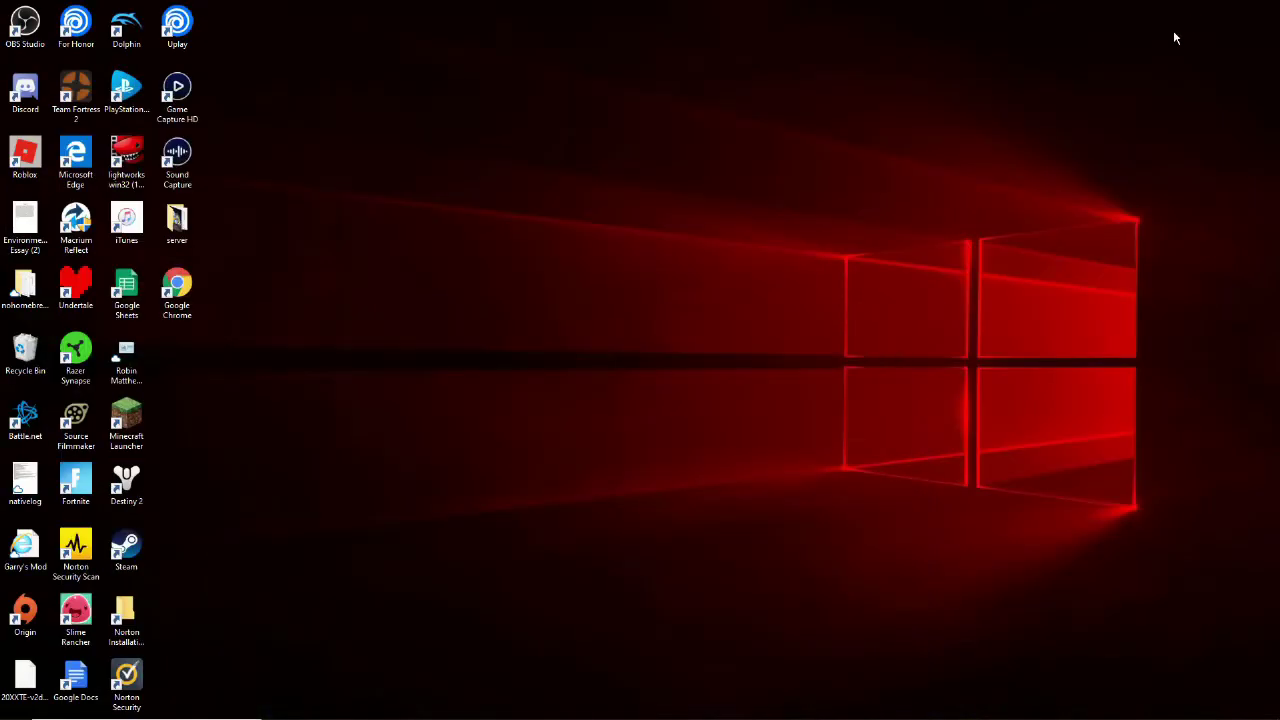